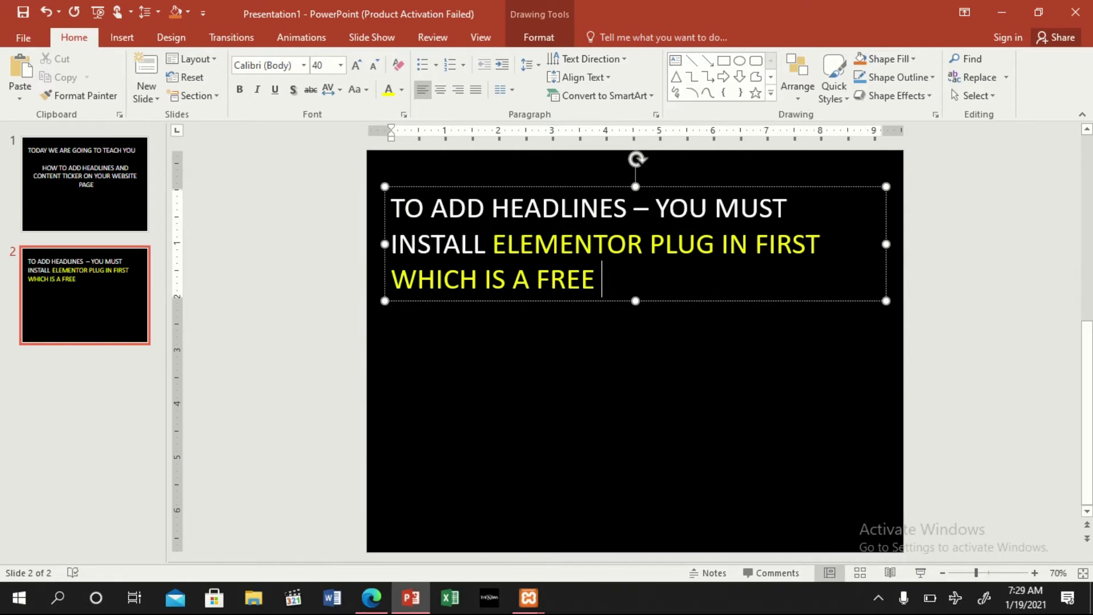
Step: Finish the slide's first sentence with "PLUG IN" and add the paragraph "ONCE YOU HAVE INSTALLED ELEMENTOR FREE PLUG IN" below it
{"action": "type", "text": "PLUG"}
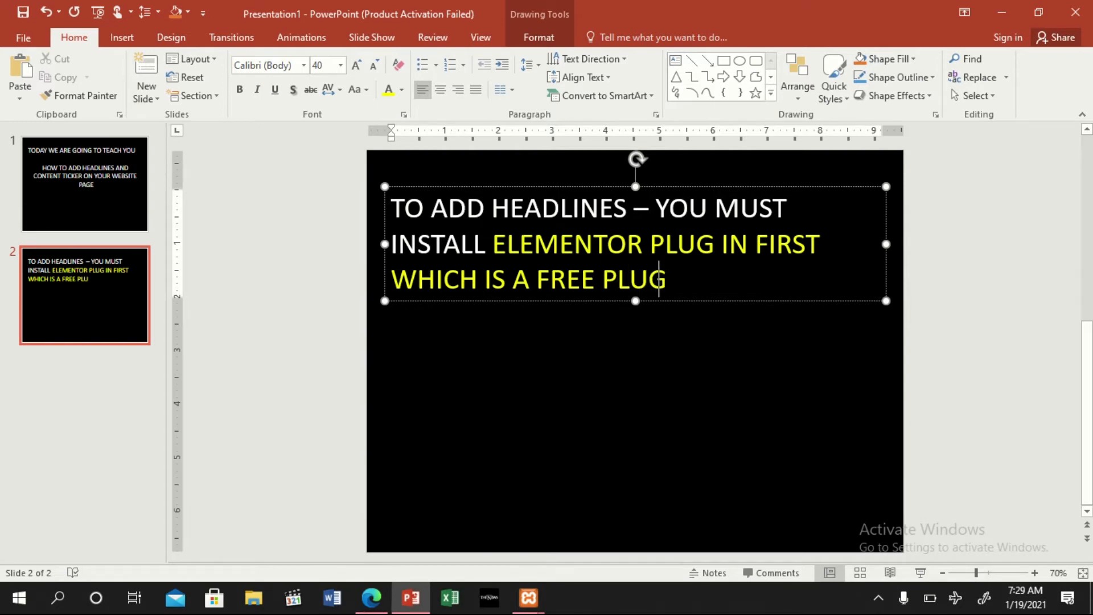
{"action": "type", "text": " IN"}
{"action": "key", "text": "Return"}
{"action": "key", "text": "Return"}
{"action": "type", "text": "O"}
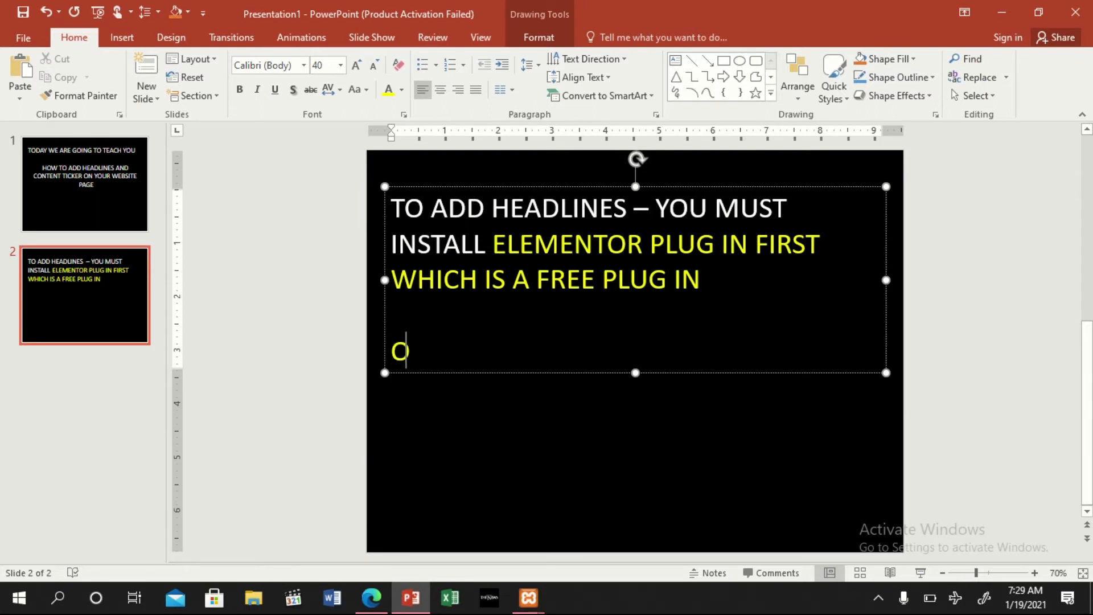
{"action": "type", "text": "NCE YOU H"}
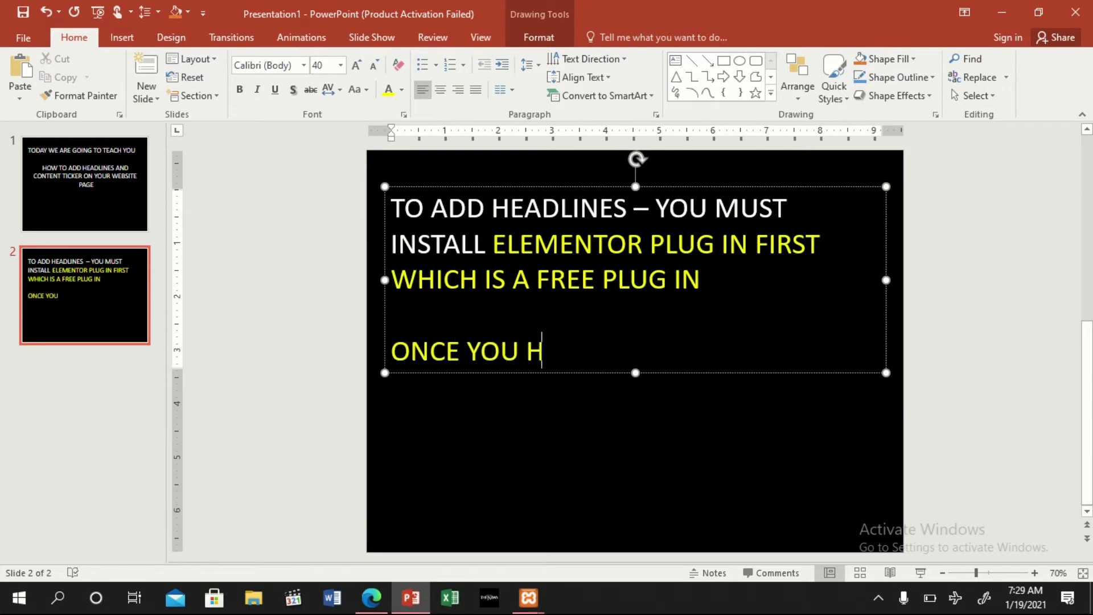
{"action": "type", "text": "AVE INSTALLED"}
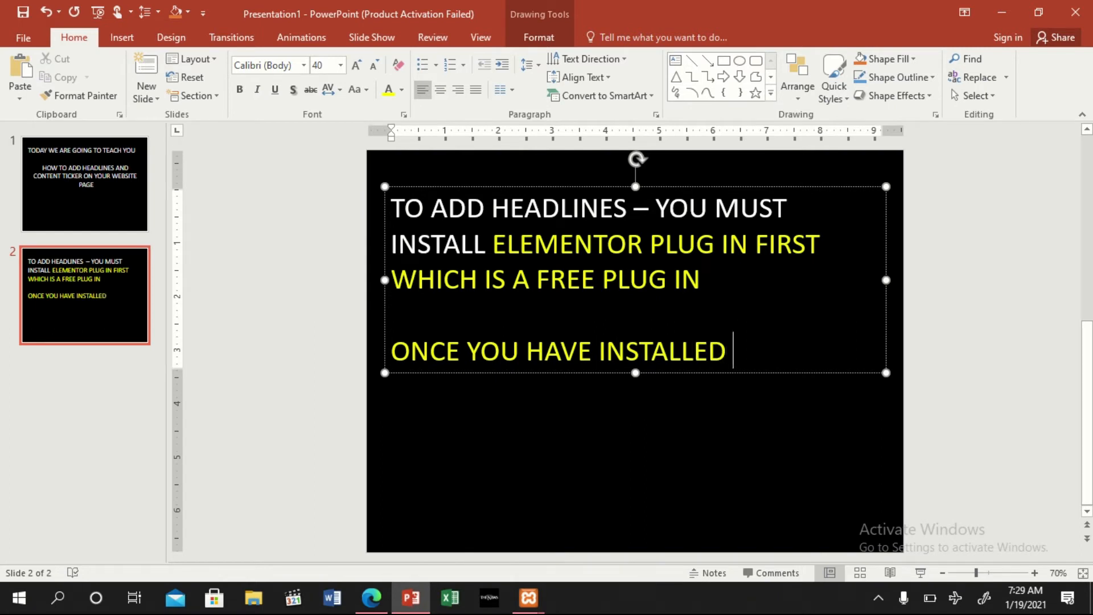
{"action": "type", "text": " ELEMENTOR F"}
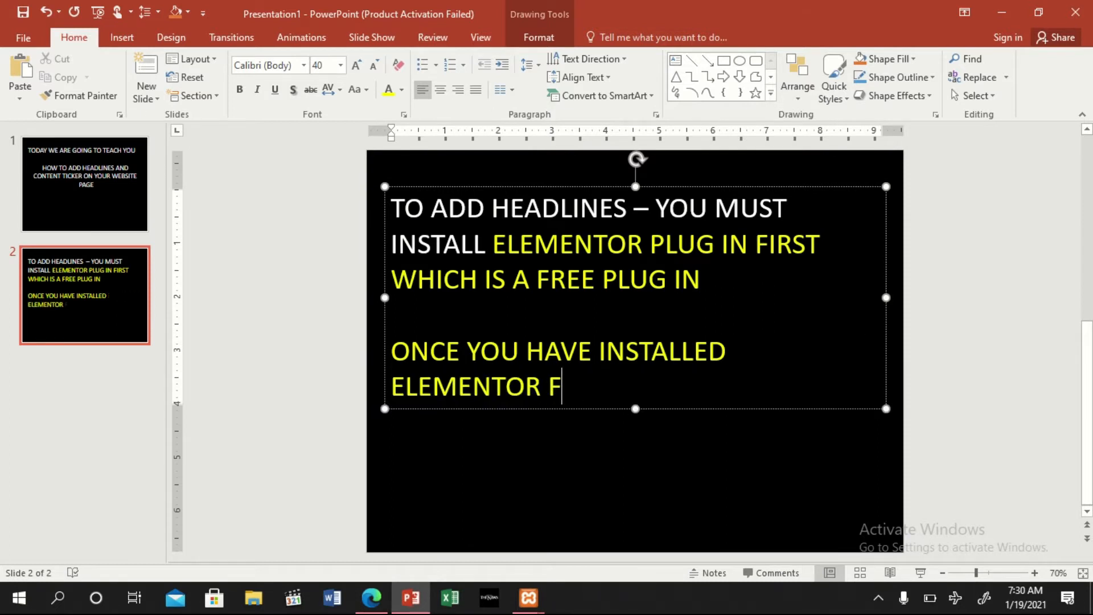
{"action": "type", "text": "REE PLUG IN"}
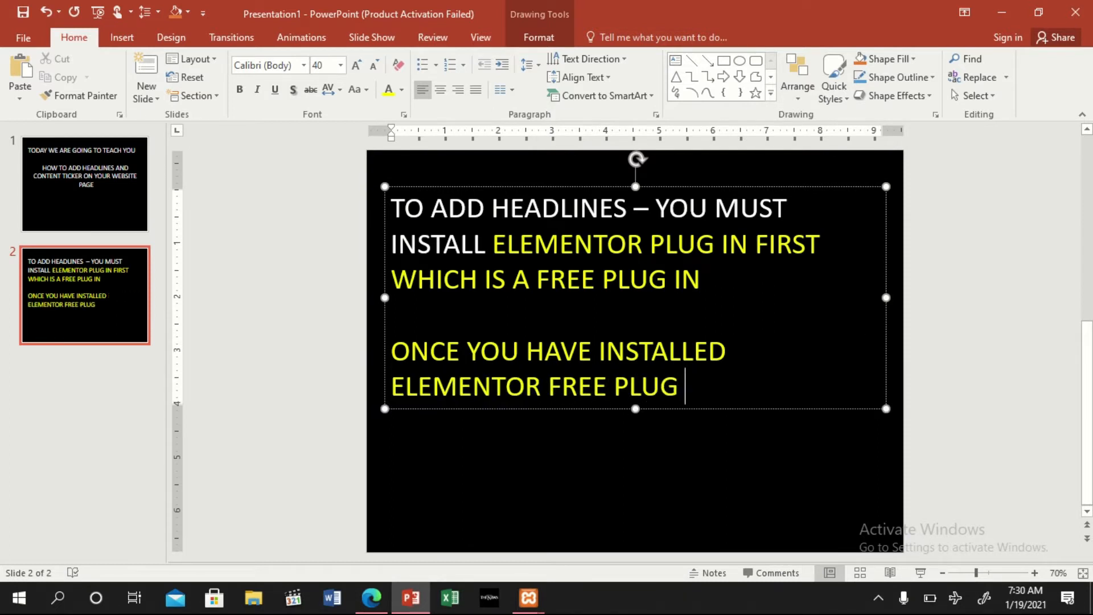
Step: Add the closing line "FOLLOW THESE STEPS" to slide 2, separated from the previous paragraph by a blank line
{"action": "key", "text": "Return"}
{"action": "key", "text": "Return"}
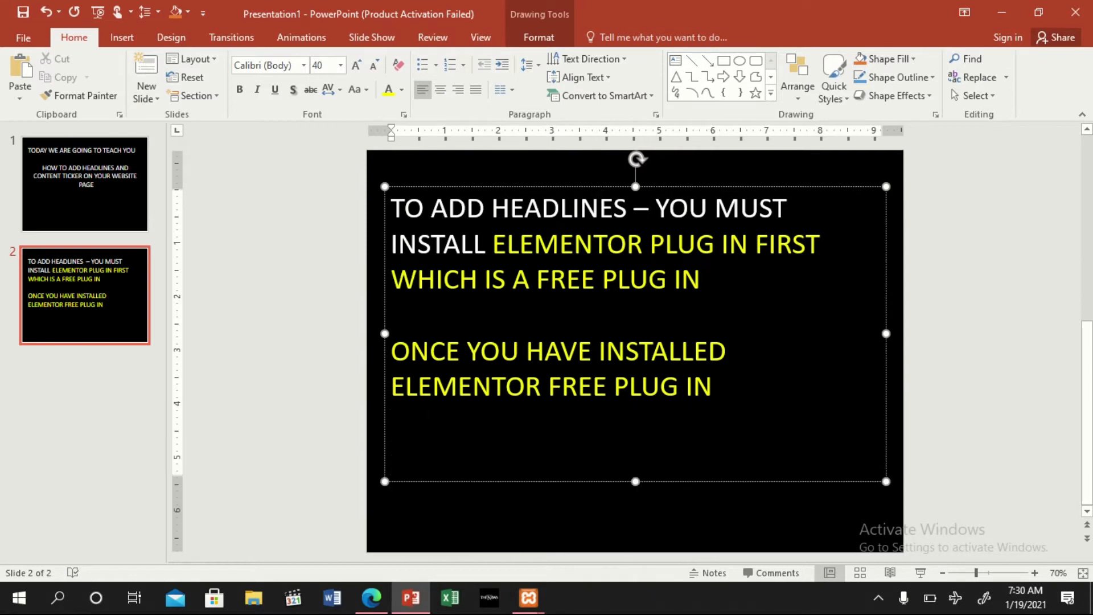
{"action": "type", "text": "FOL"}
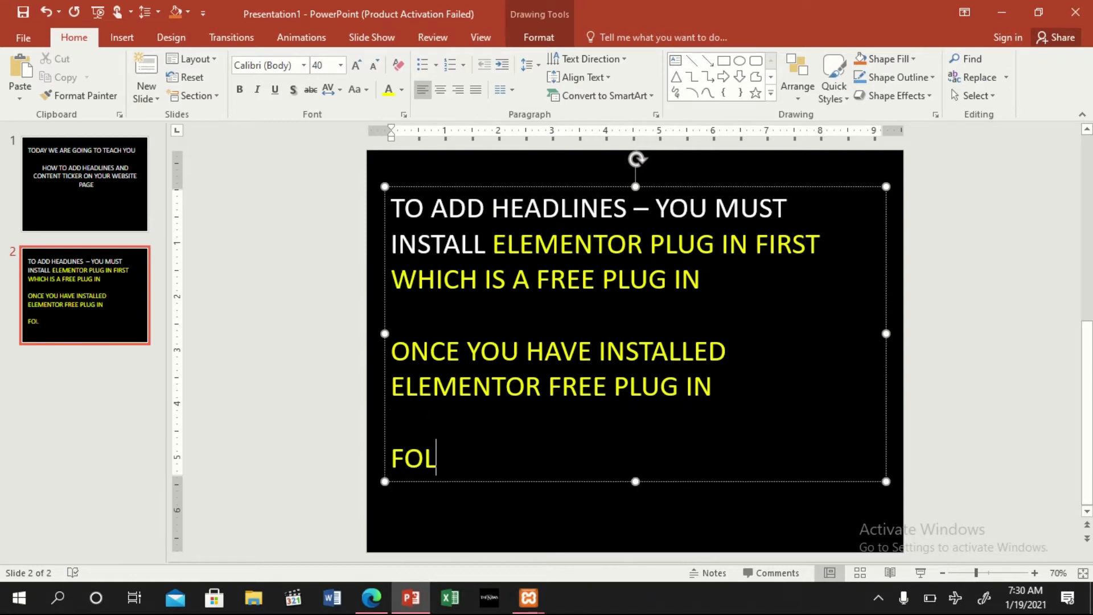
{"action": "type", "text": "LOW THE"}
{"action": "key", "text": "BackSpace"}
{"action": "type", "text": "TH"}
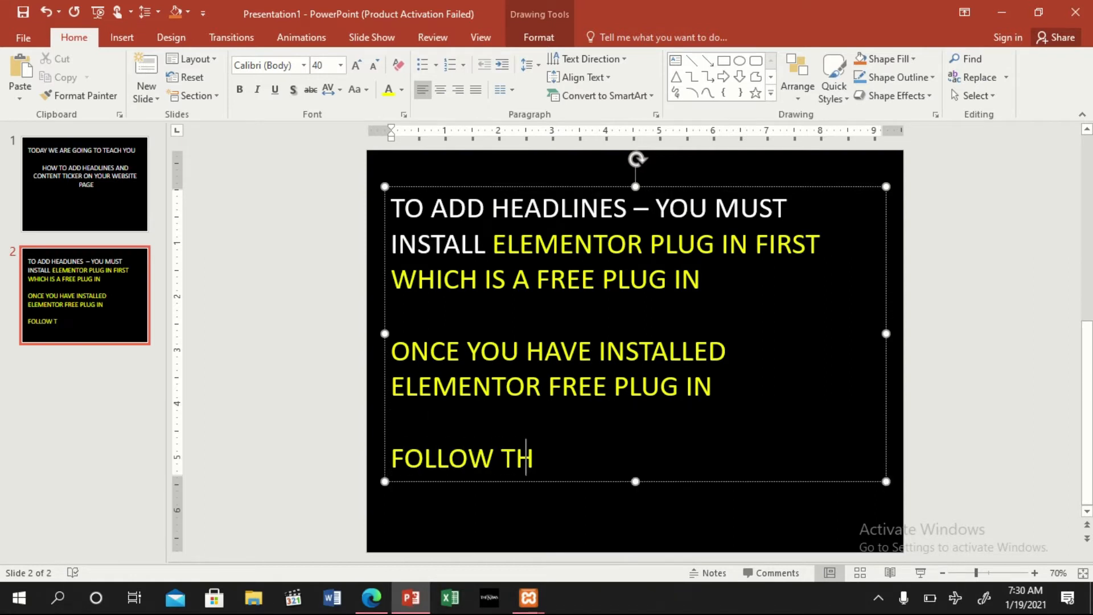
{"action": "type", "text": "ESE STEP"}
{"action": "key", "text": "BackSpace"}
{"action": "type", "text": "EPS"}
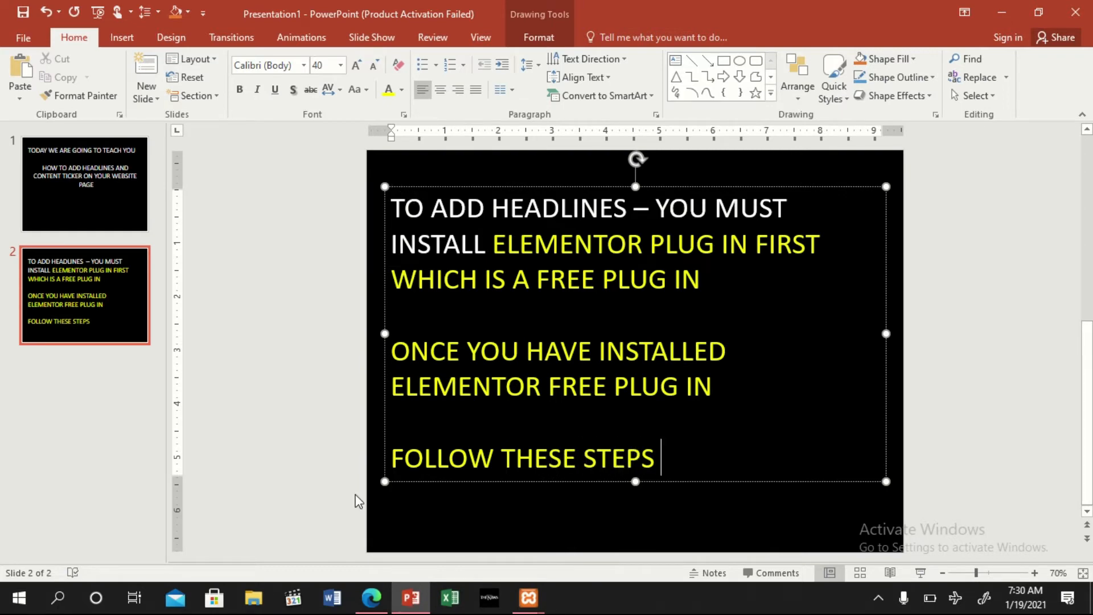
Step: Switch to Microsoft Edge and leave the WordPress customizer for the site's home page
{"action": "left_click", "coordinate": [370, 599]}
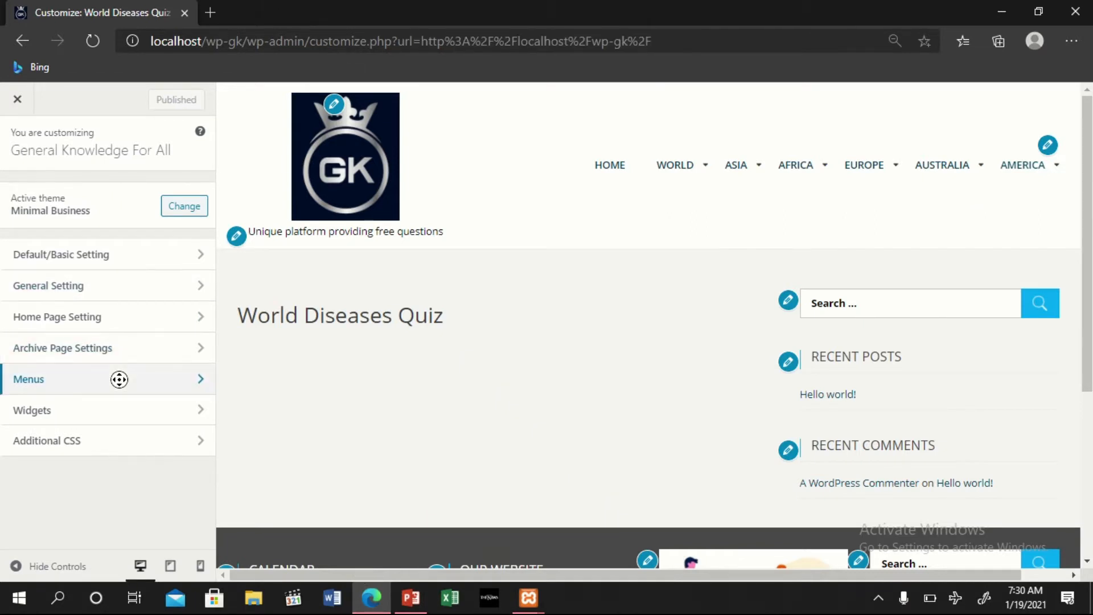
{"action": "left_click", "coordinate": [17, 100]}
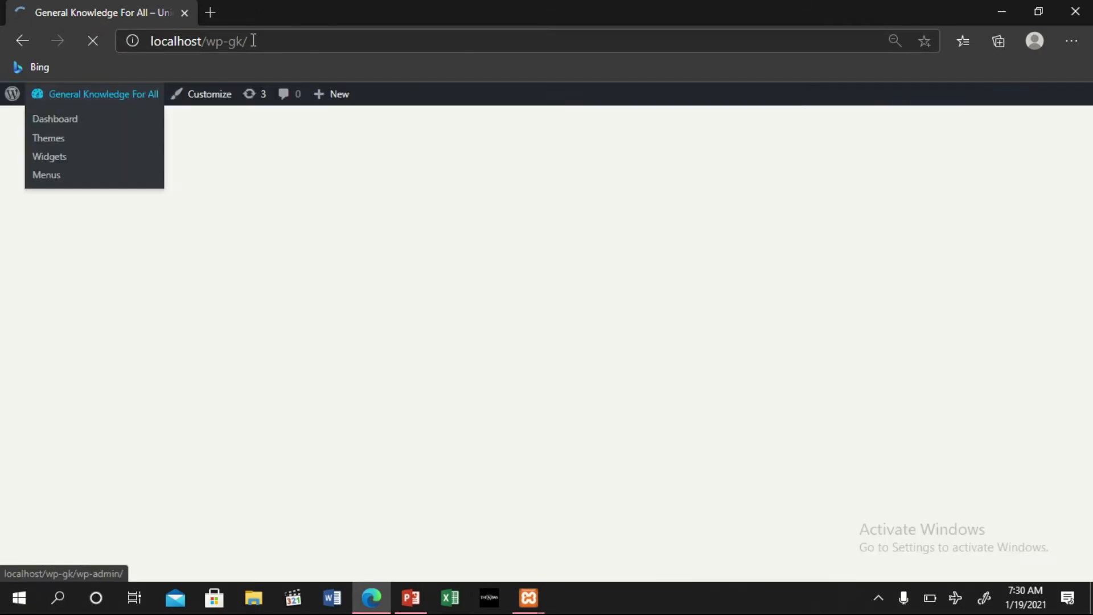
{"action": "left_click", "coordinate": [253, 41]}
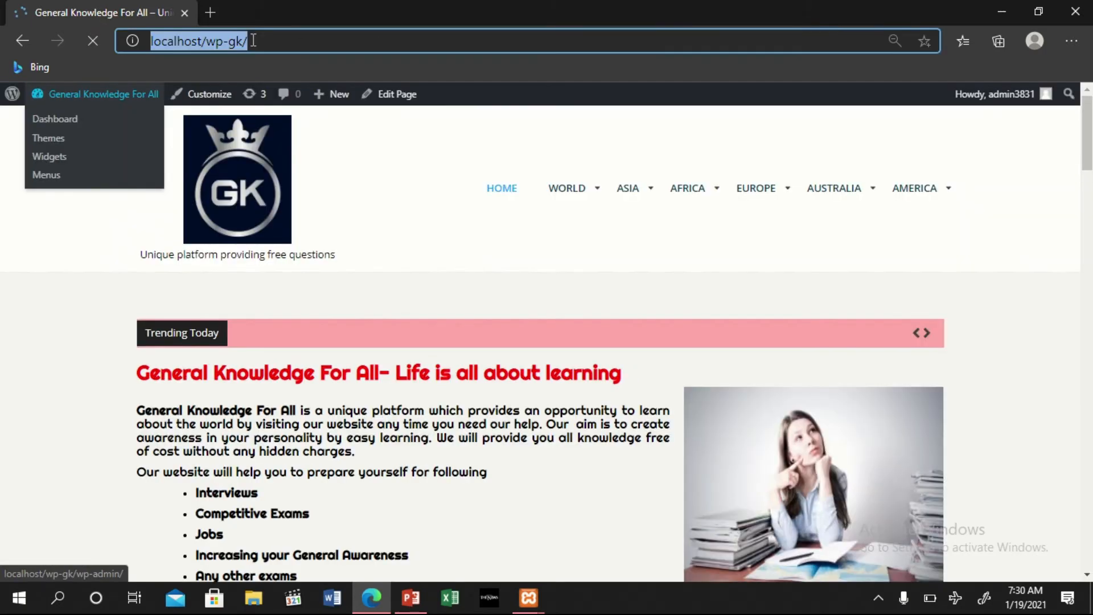
{"action": "mouse_move", "coordinate": [139, 101]}
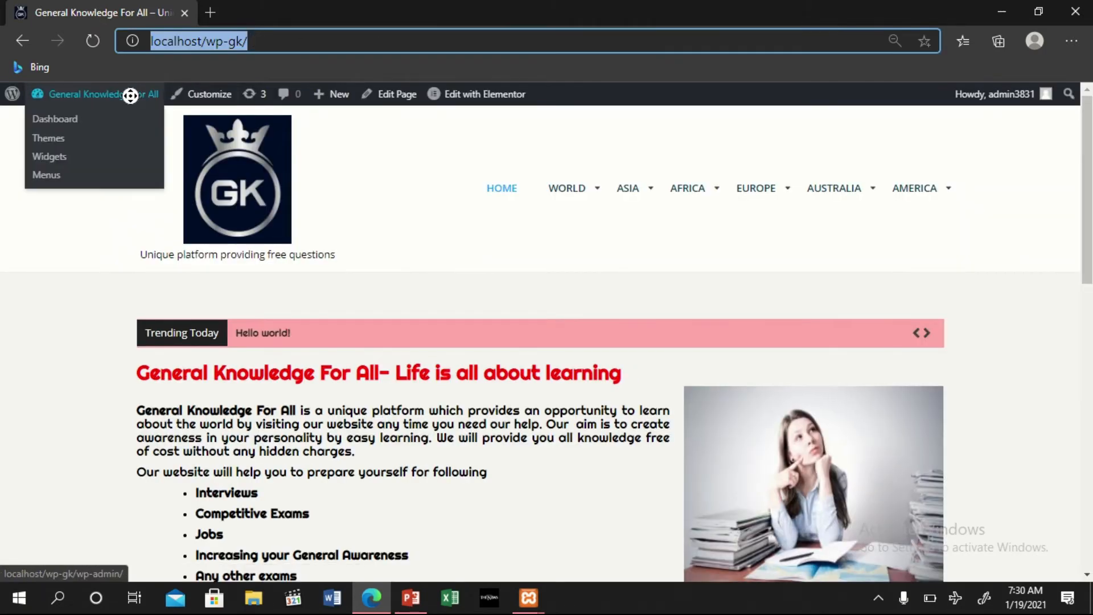
{"action": "left_click", "coordinate": [63, 118]}
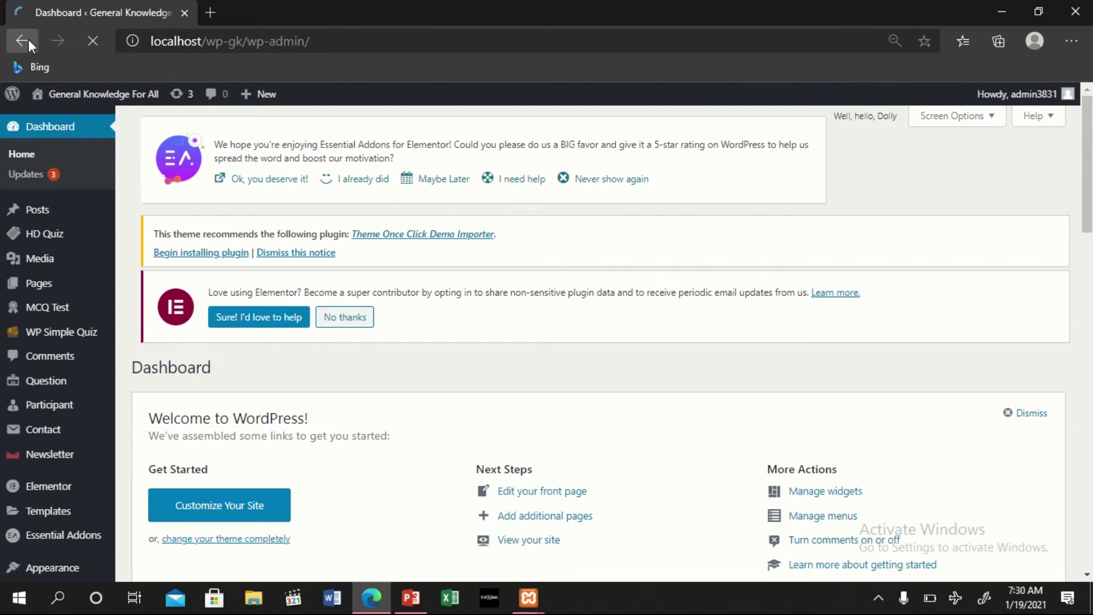
{"action": "left_click", "coordinate": [27, 40]}
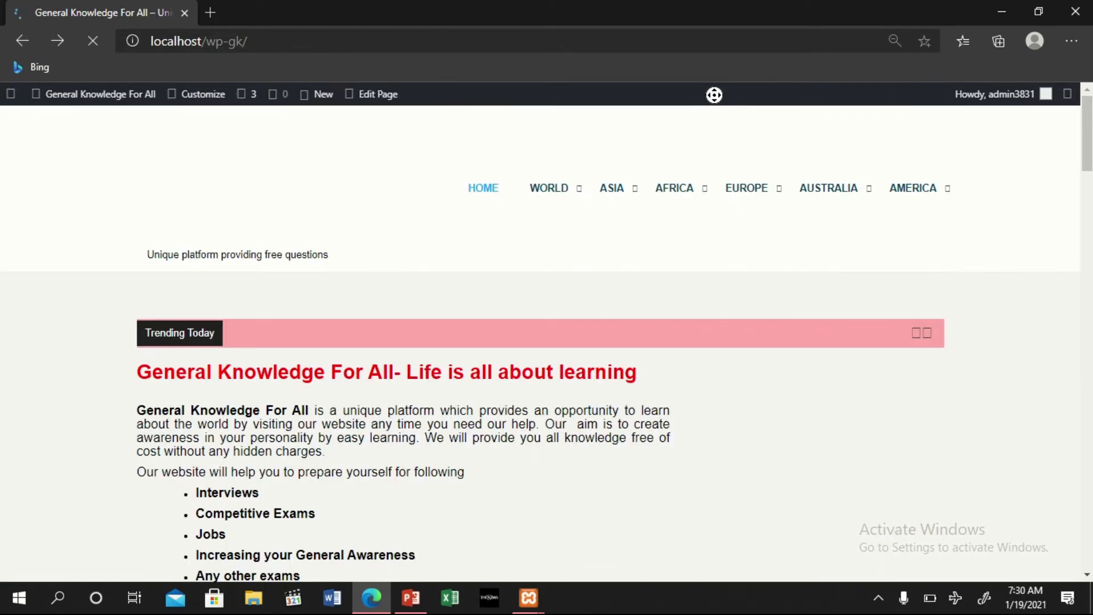
Step: Go to the World category's Medical Science Quiz page and open it for editing in Elementor
{"action": "mouse_move", "coordinate": [568, 191]}
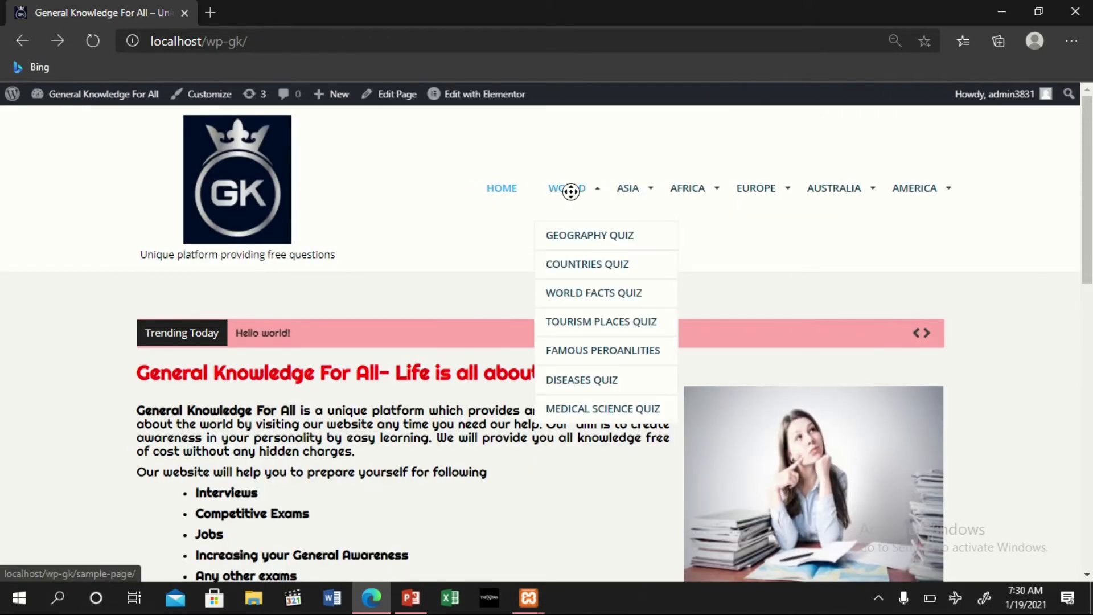
{"action": "left_click", "coordinate": [603, 405]}
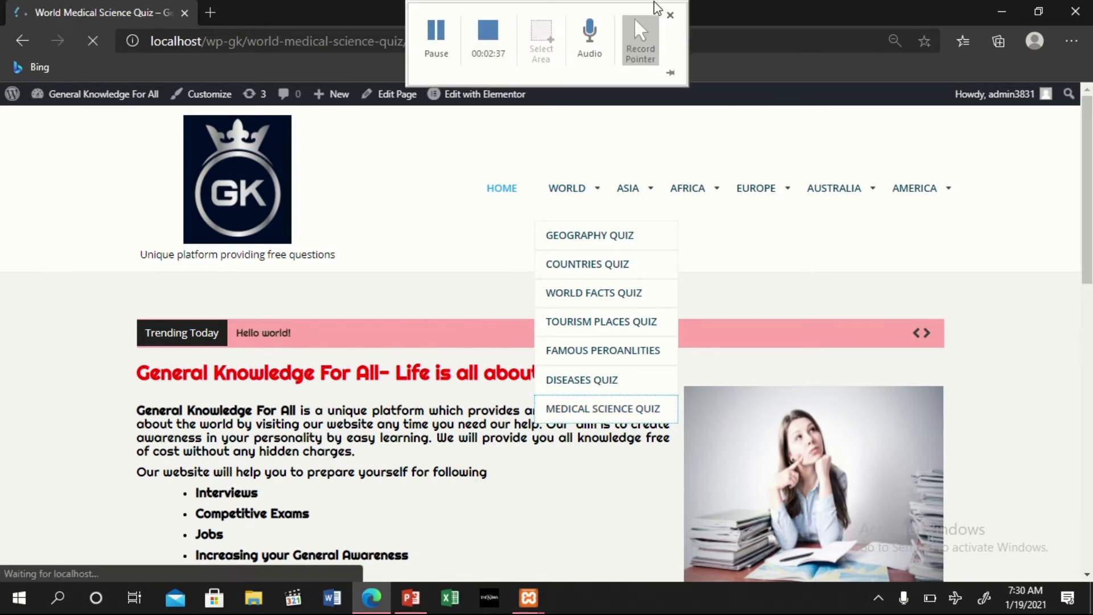
{"action": "left_click", "coordinate": [400, 93]}
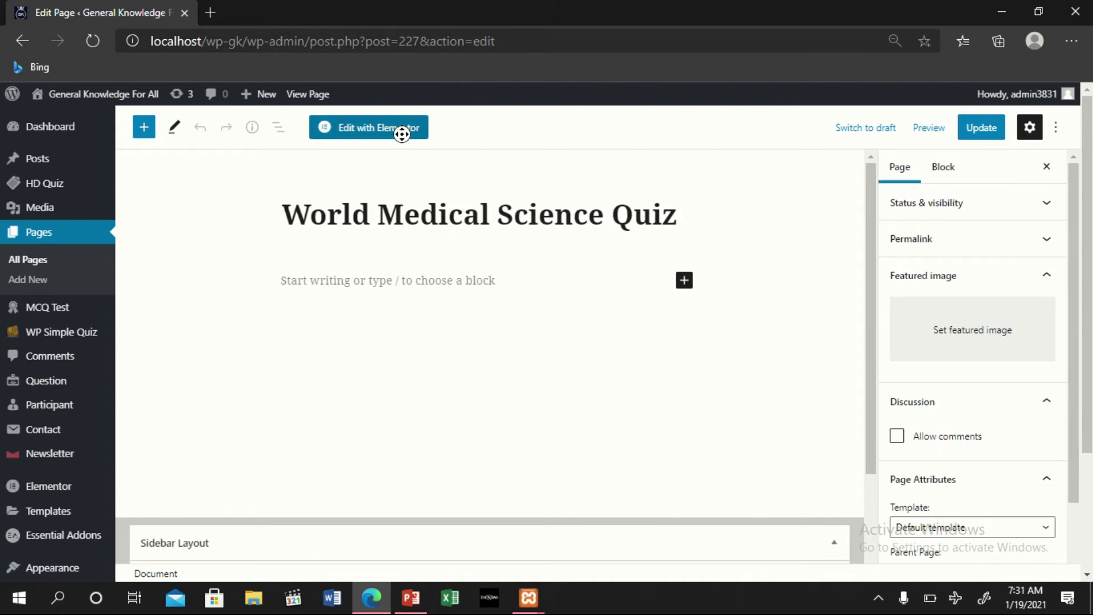
{"action": "left_click", "coordinate": [404, 127]}
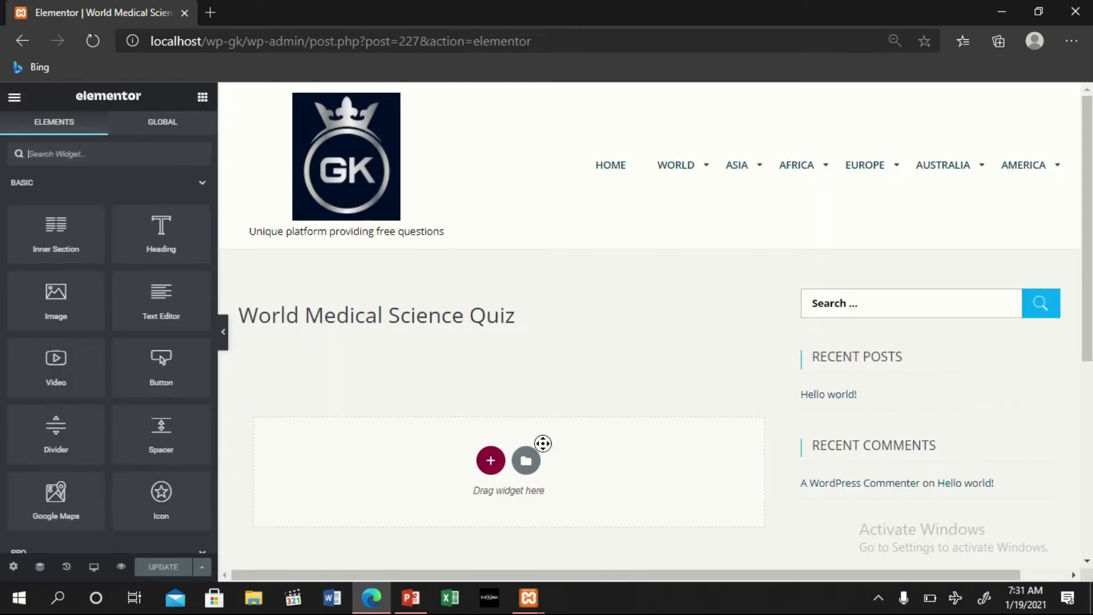
Step: Add a new single-column section beneath the World Medical Science Quiz title
{"action": "left_click", "coordinate": [491, 454]}
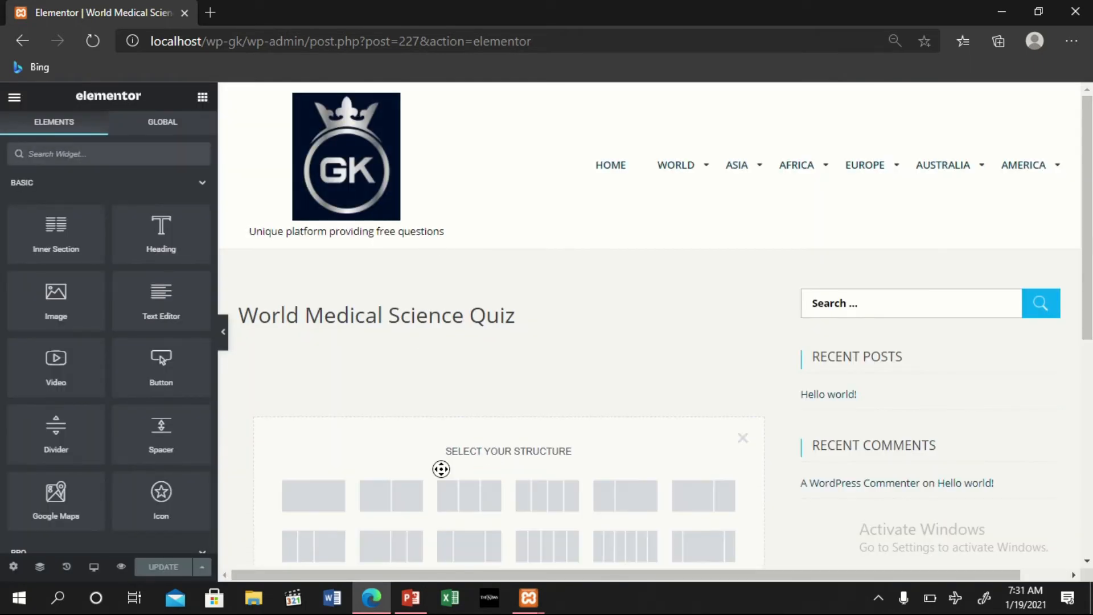
{"action": "left_click", "coordinate": [342, 489]}
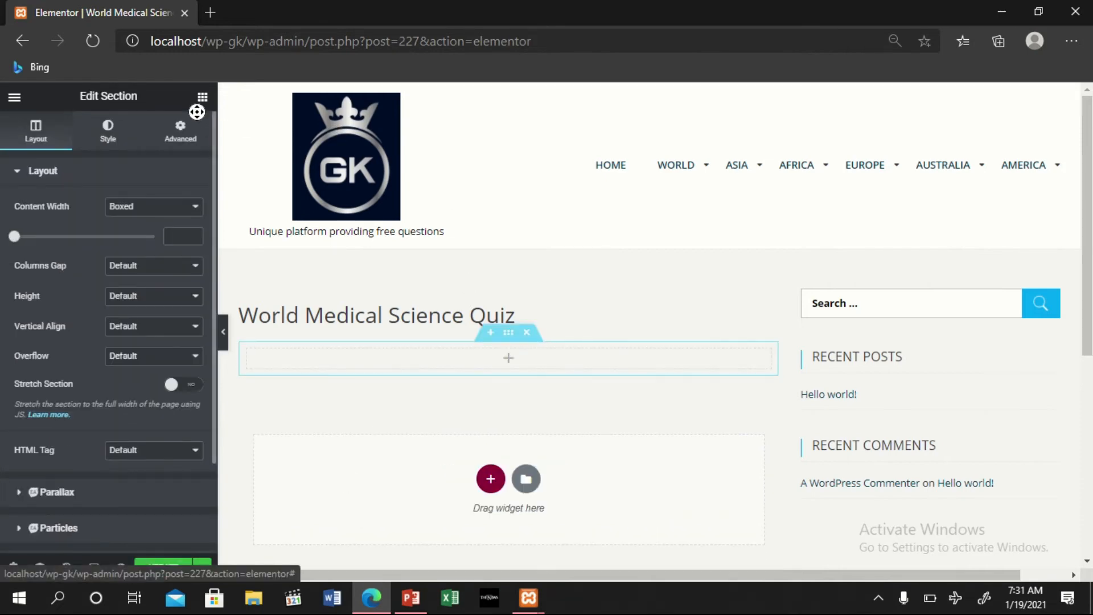
{"action": "left_click", "coordinate": [185, 129]}
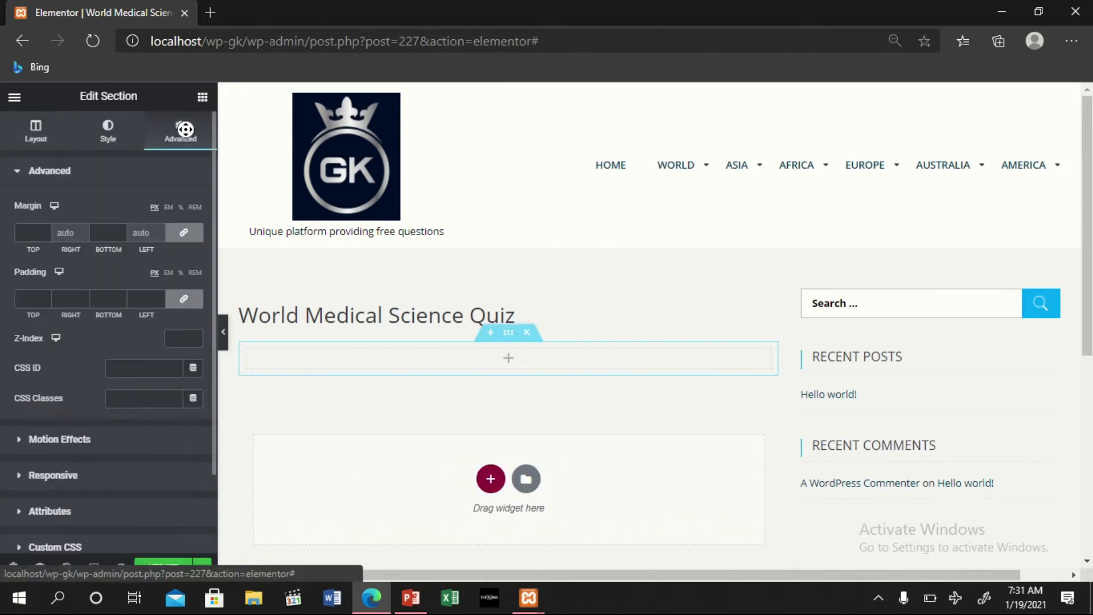
Step: Search the Elementor widgets for "CONTENT" and place a Content Ticker in the empty section
{"action": "left_click", "coordinate": [206, 95]}
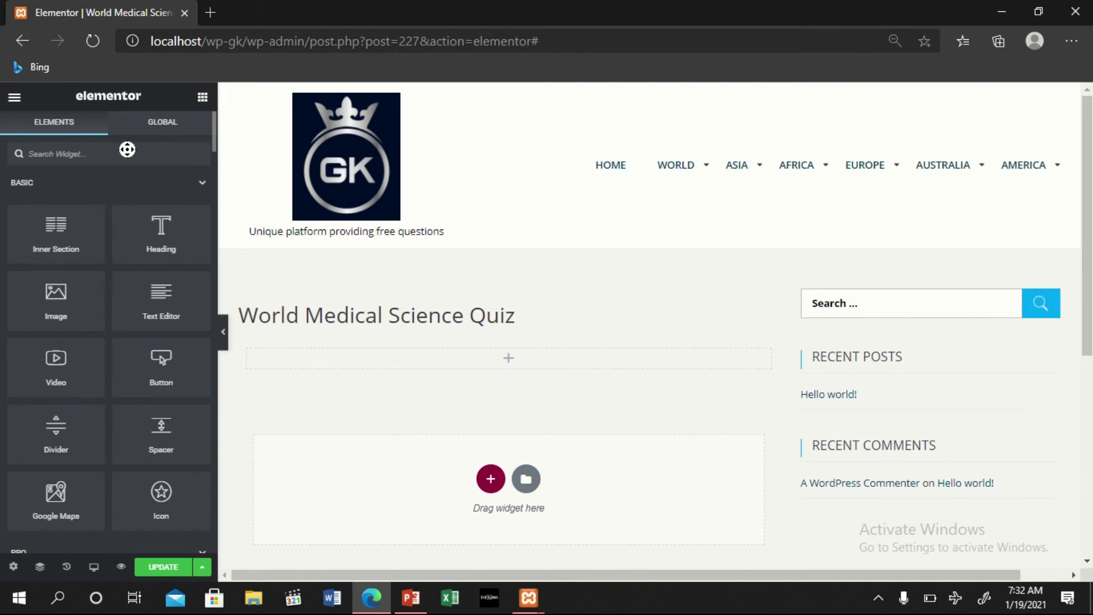
{"action": "left_click_drag", "start_coordinate": [126, 151], "coordinate": [126, 151]}
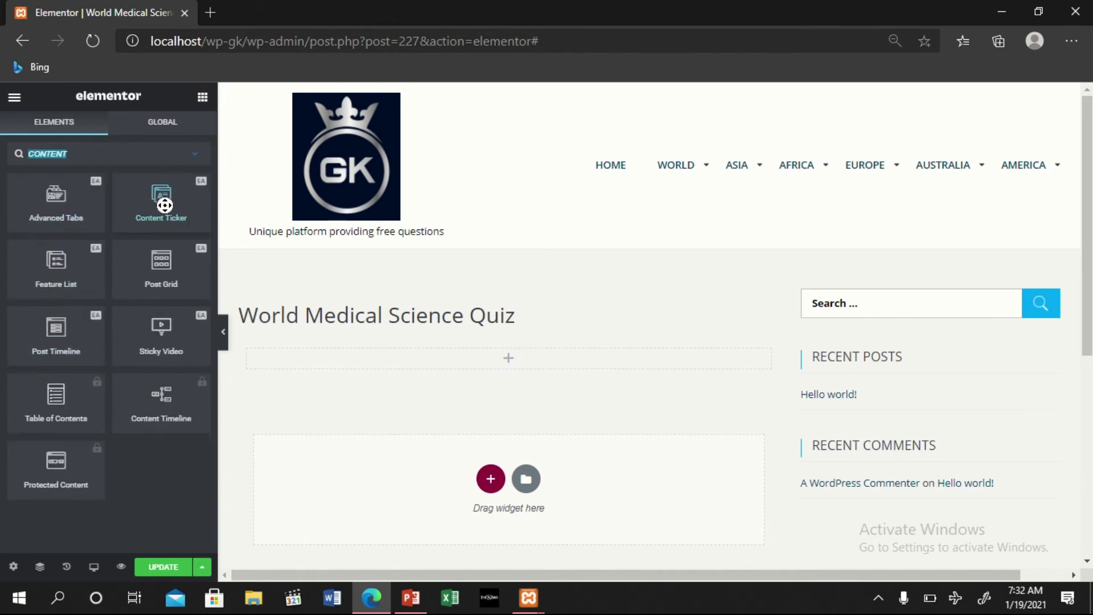
{"action": "left_click_drag", "start_coordinate": [164, 207], "coordinate": [505, 353]}
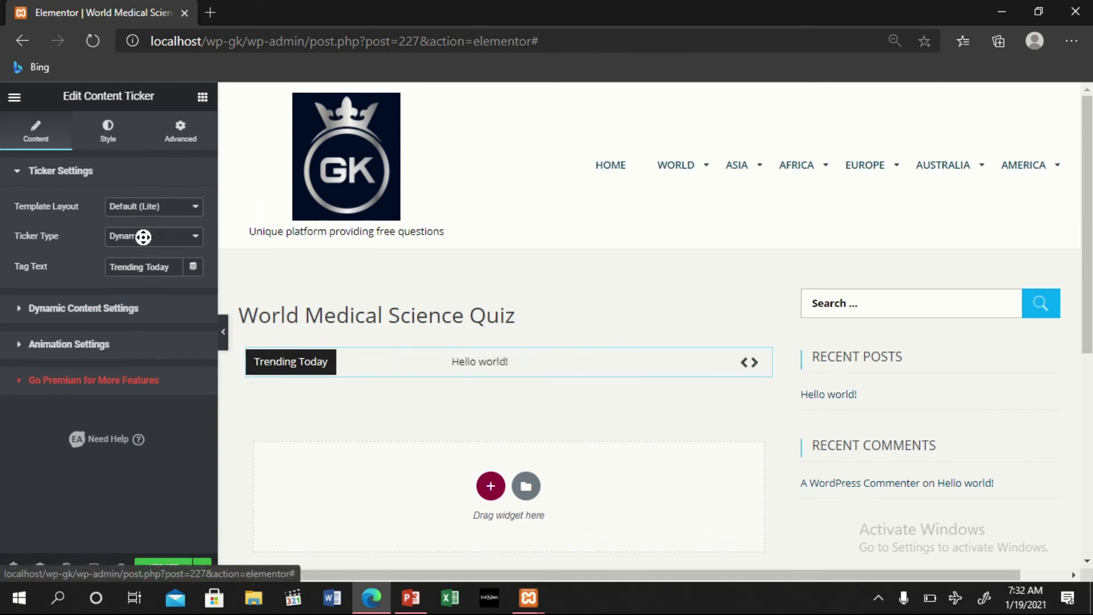
Step: Try the Custom ticker type on the content ticker and switch it back to Dynamic
{"action": "left_click", "coordinate": [174, 206]}
{"action": "left_click", "coordinate": [174, 210]}
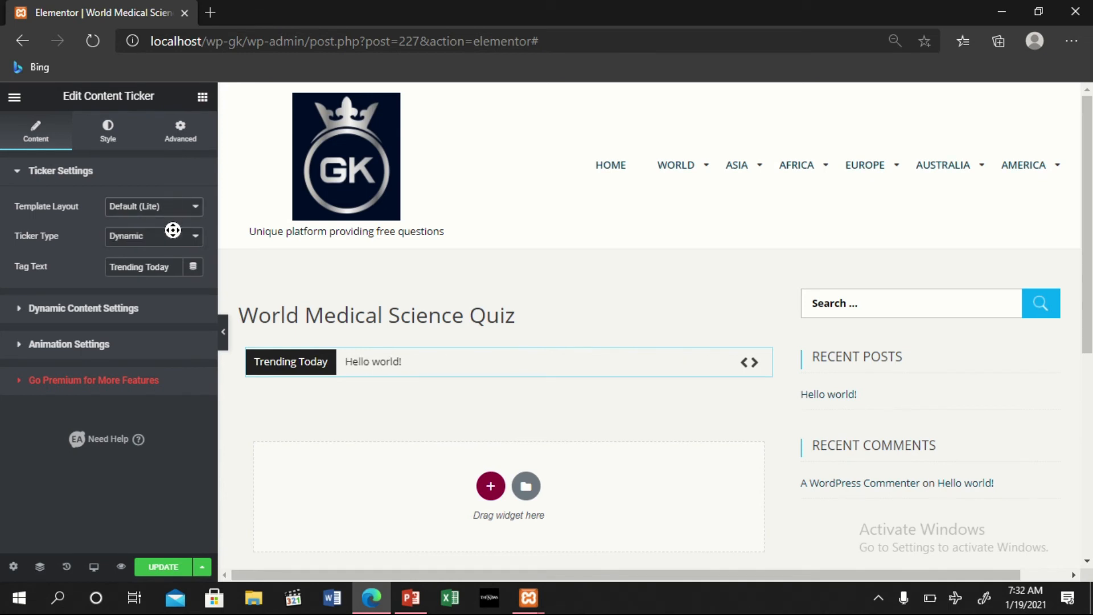
{"action": "left_click", "coordinate": [172, 230]}
{"action": "left_click", "coordinate": [161, 277]}
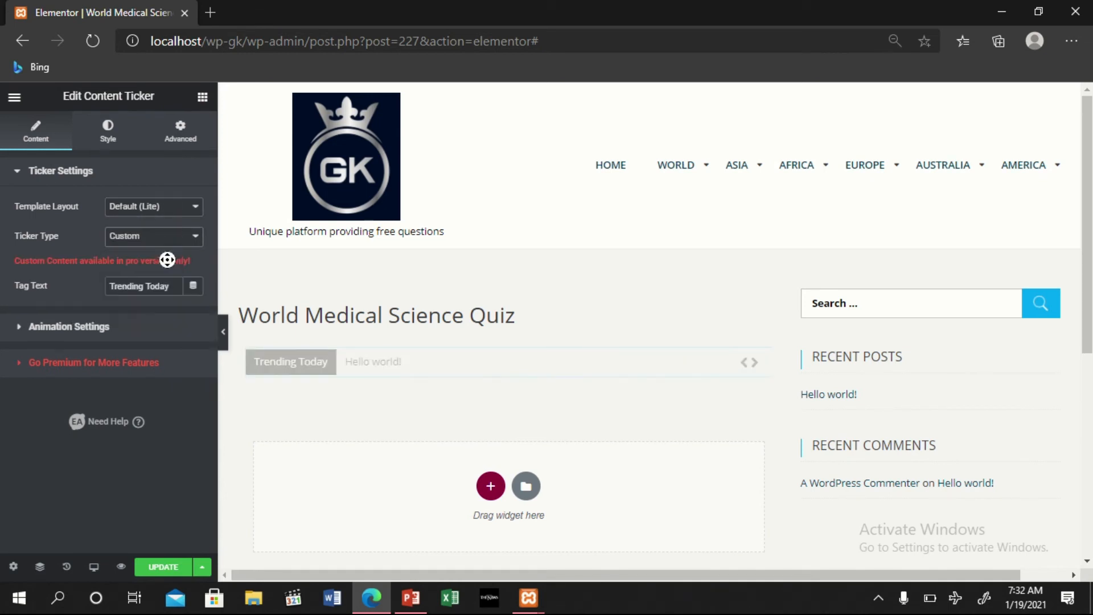
{"action": "left_click", "coordinate": [173, 236]}
{"action": "left_click", "coordinate": [167, 261]}
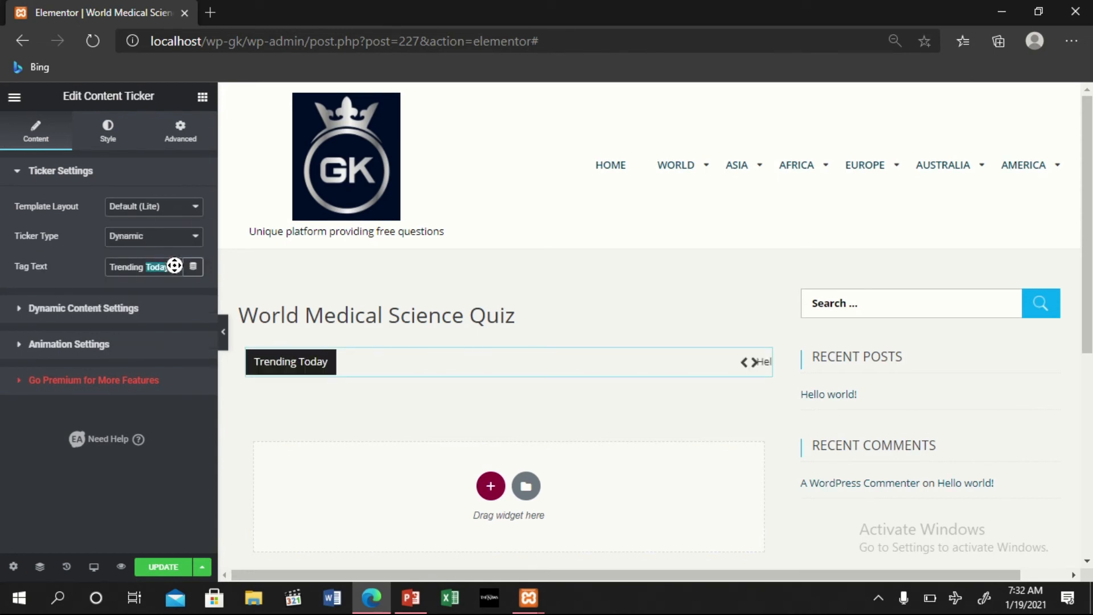
Step: Change the content ticker's tag text to "Top Headlines" and collapse the ticker settings
{"action": "left_click_drag", "start_coordinate": [182, 266], "coordinate": [97, 260]}
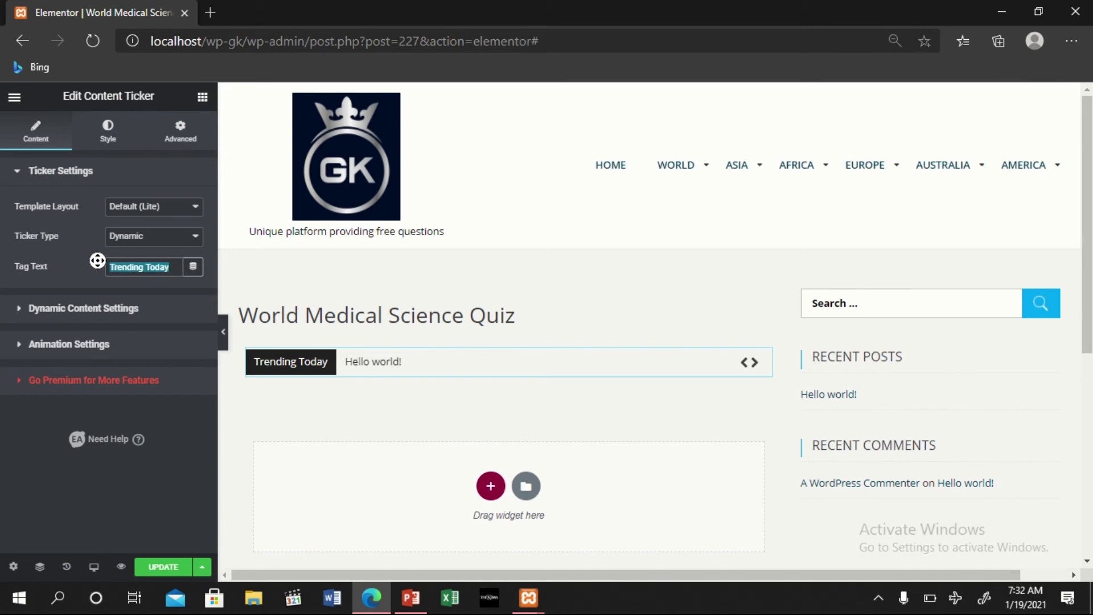
{"action": "type", "text": "10"}
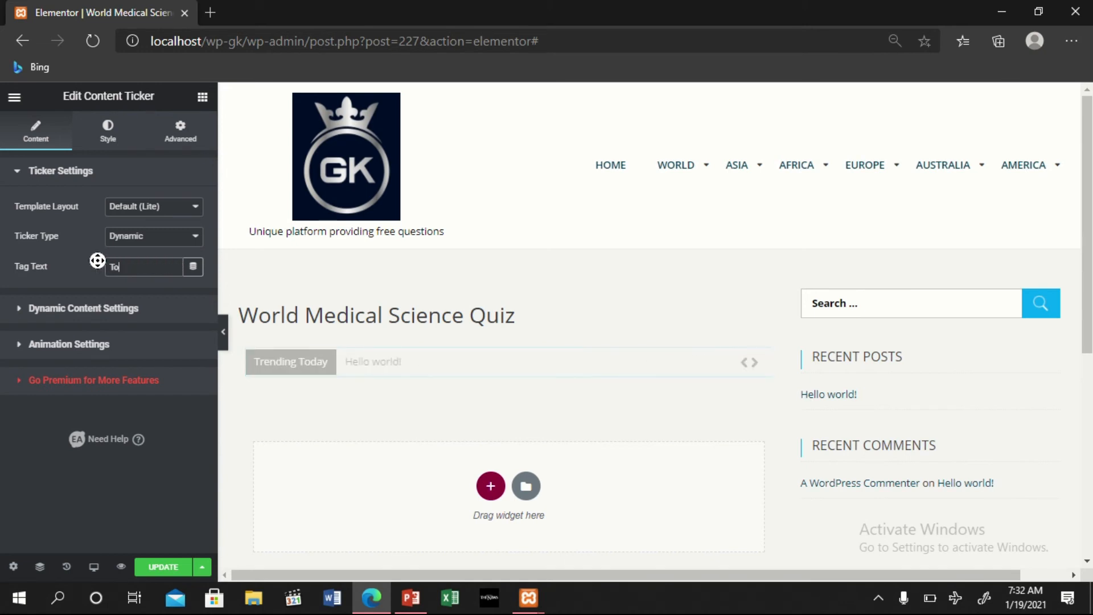
{"action": "type", "text": "Top Headlines"}
{"action": "left_click", "coordinate": [120, 160]}
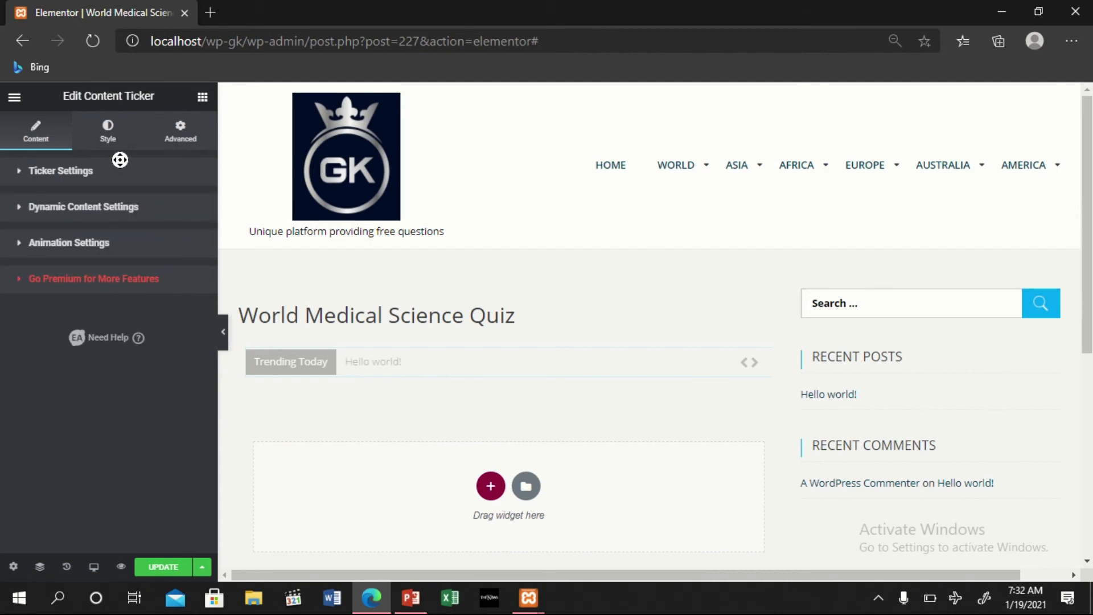
Step: Review the content ticker's Tag Style and Ticker Content style options, close the ticker's settings and update the page
{"action": "left_click", "coordinate": [108, 129]}
{"action": "left_click", "coordinate": [85, 174]}
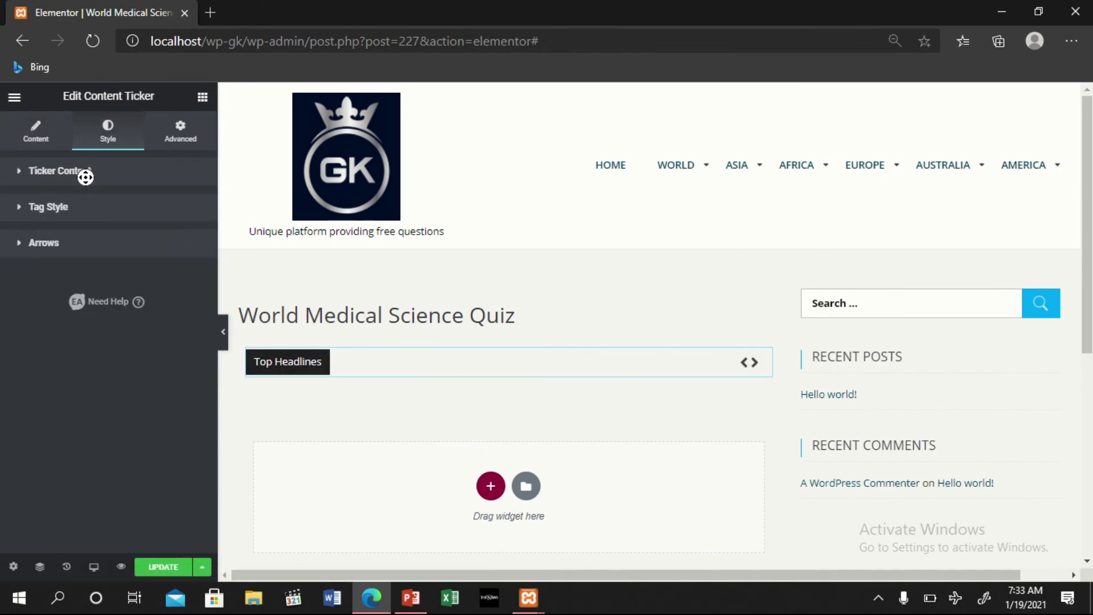
{"action": "left_click", "coordinate": [52, 207]}
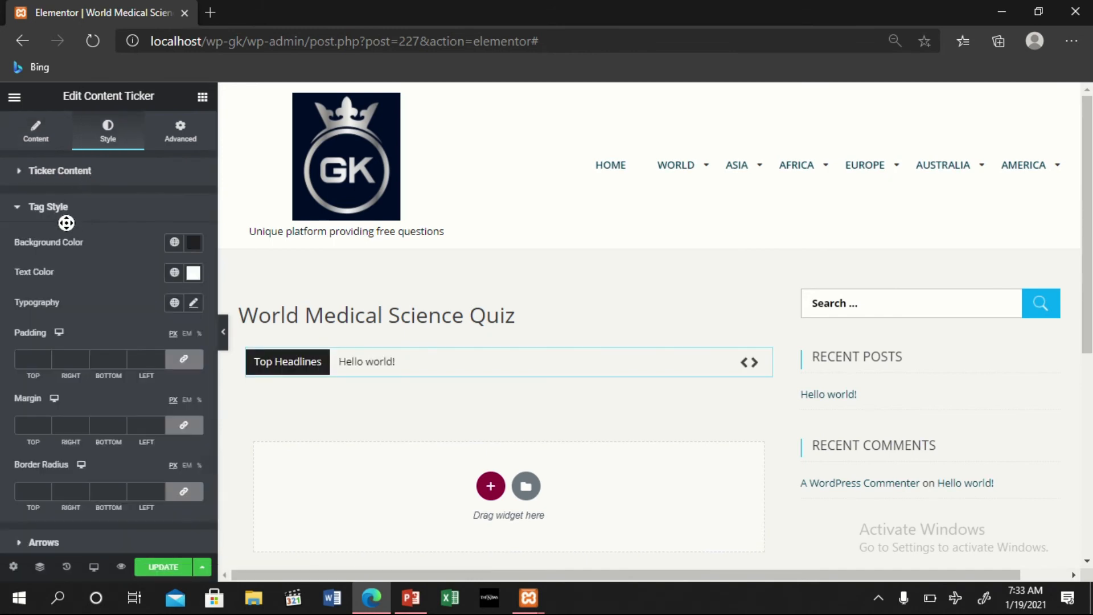
{"action": "left_click", "coordinate": [78, 177]}
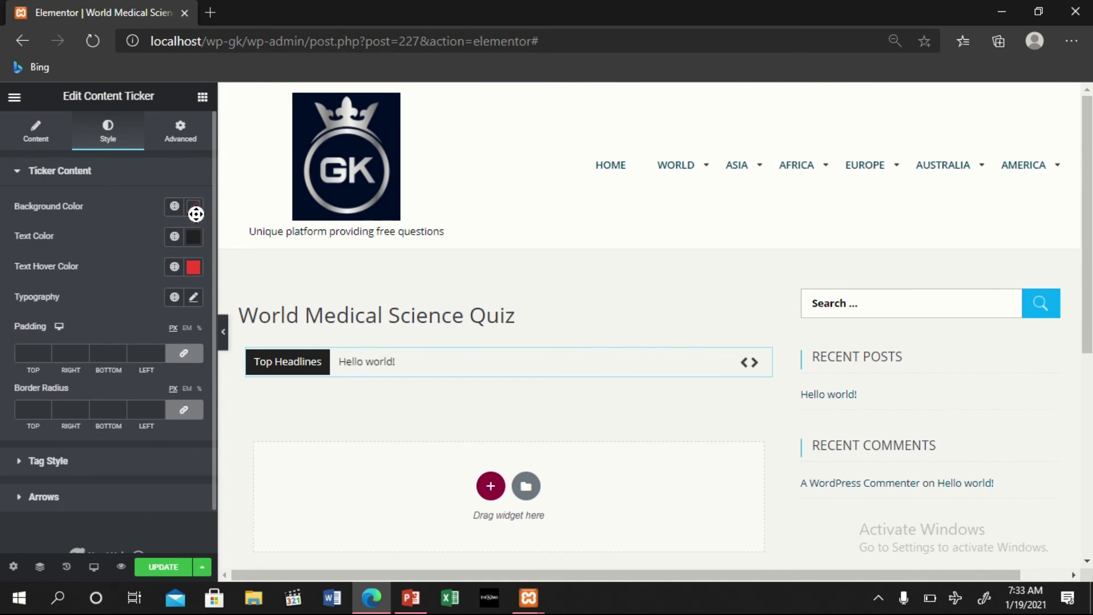
{"action": "left_click", "coordinate": [238, 263]}
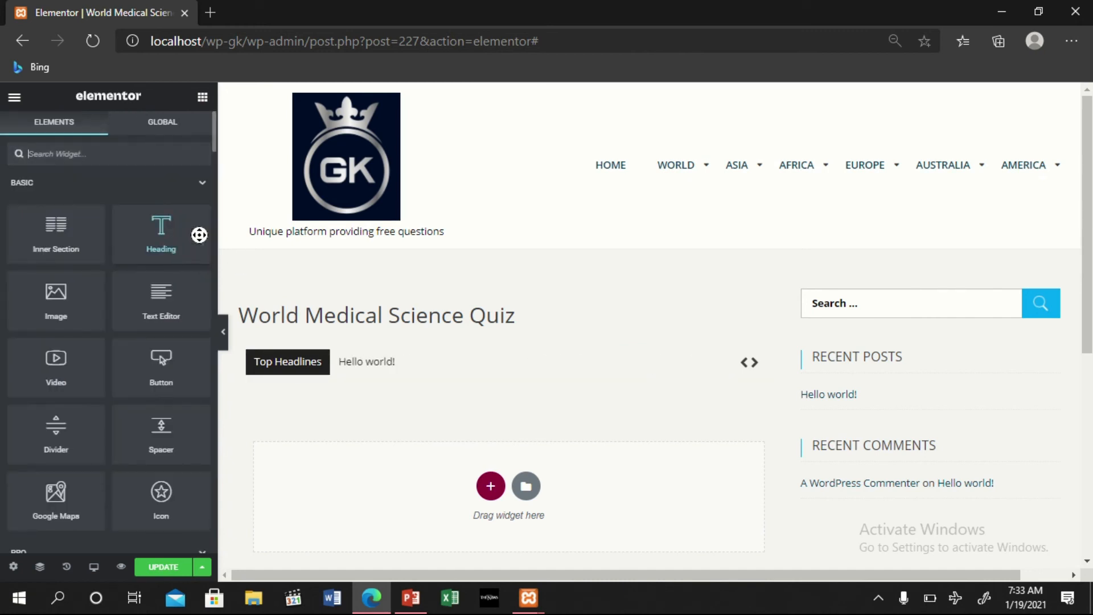
{"action": "left_click", "coordinate": [169, 562]}
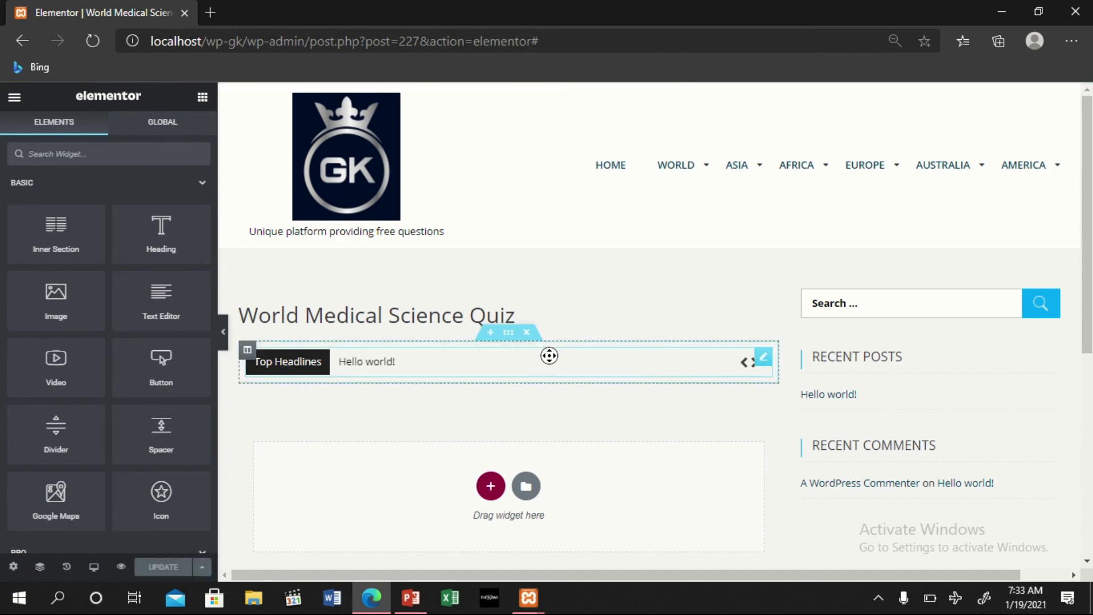
Step: Switch to the PowerPoint presentation and duplicate slide 2, the Elementor plug-in instructions
{"action": "left_click", "coordinate": [411, 598]}
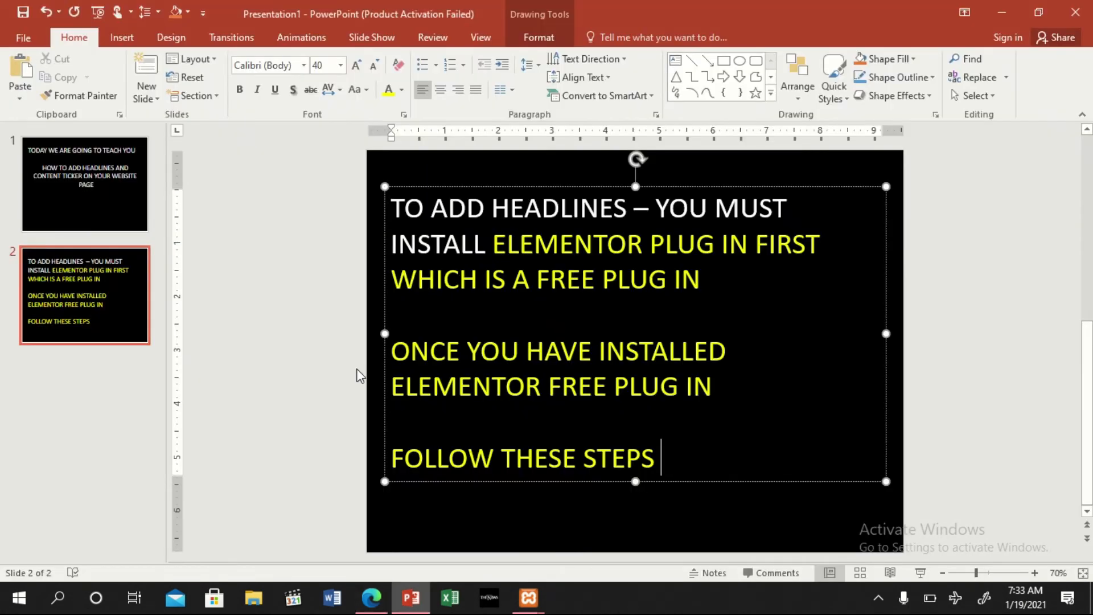
{"action": "right_click", "coordinate": [100, 288]}
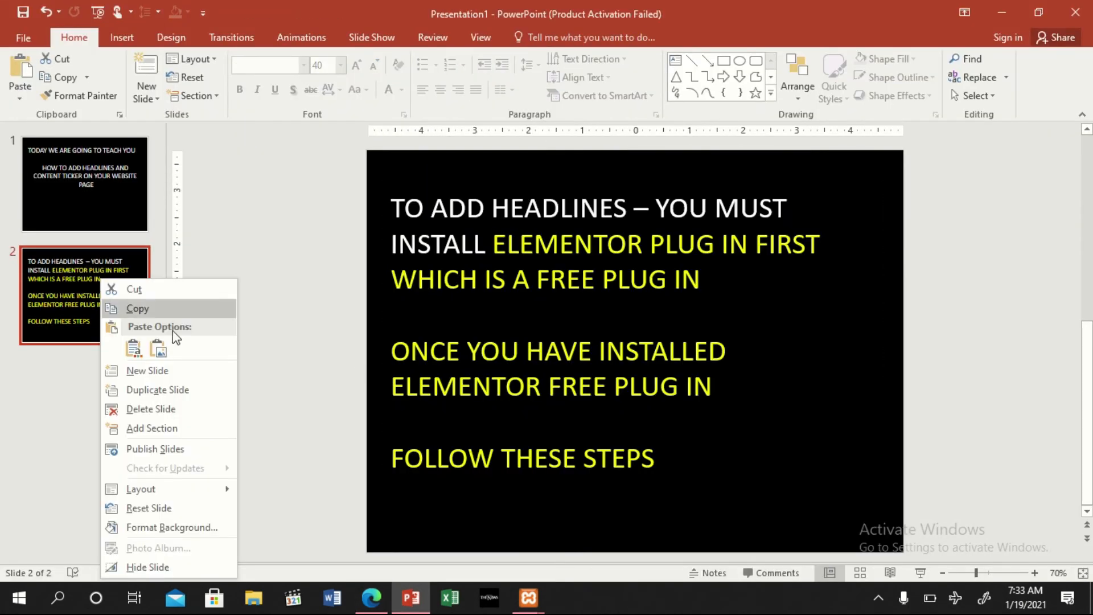
{"action": "left_click", "coordinate": [168, 388]}
Step: Replace all the text on the duplicated slide with "YOU CAN CHANGE SETTINGS OF TICKERS EASILY"
{"action": "left_click", "coordinate": [521, 263]}
{"action": "left_click_drag", "start_coordinate": [394, 206], "coordinate": [728, 482]}
{"action": "type", "text": "YOU CAN"}
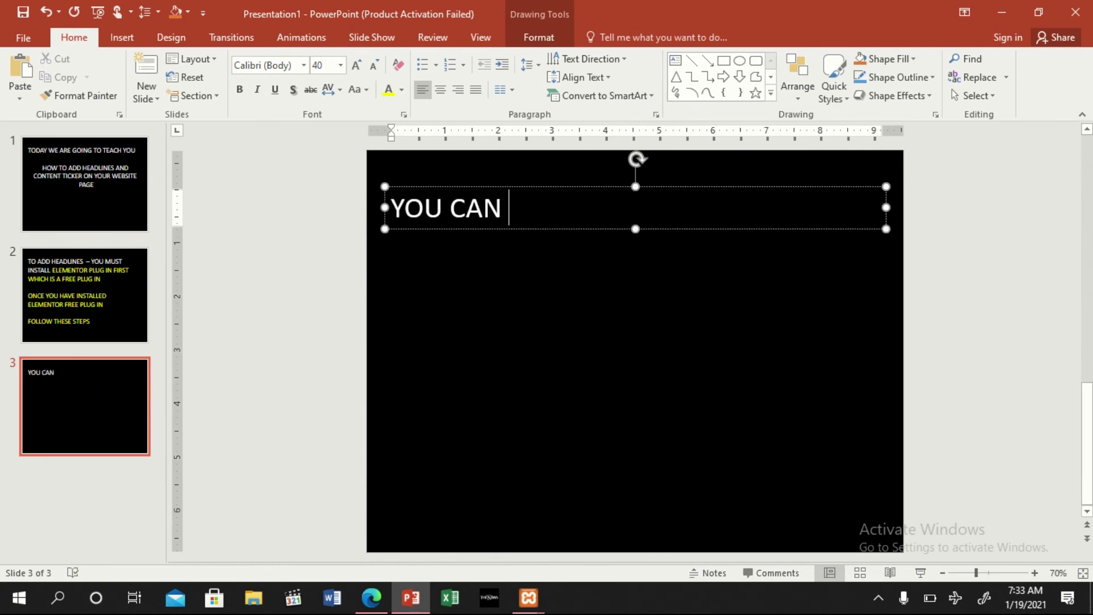
{"action": "type", "text": " CHANGE SETTINGS OF"}
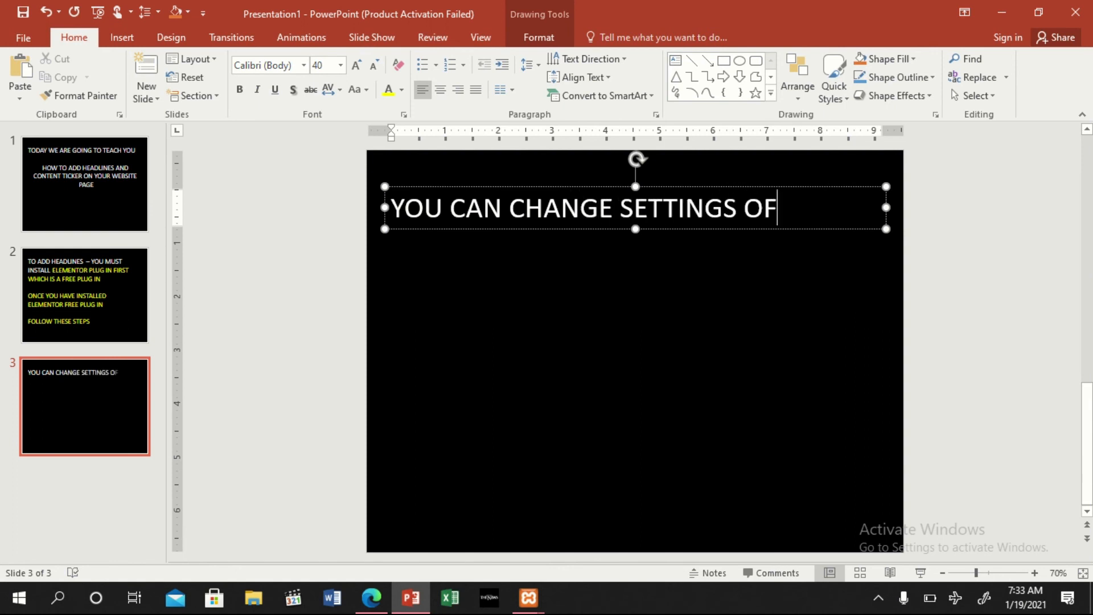
{"action": "type", "text": " TICKERS EA"}
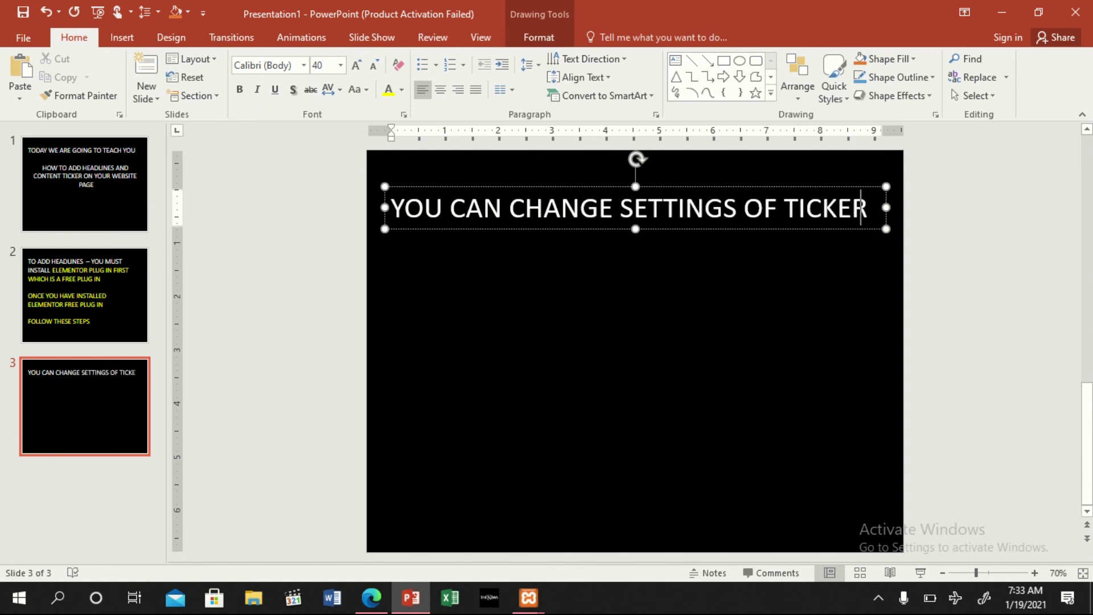
{"action": "type", "text": "SILY"}
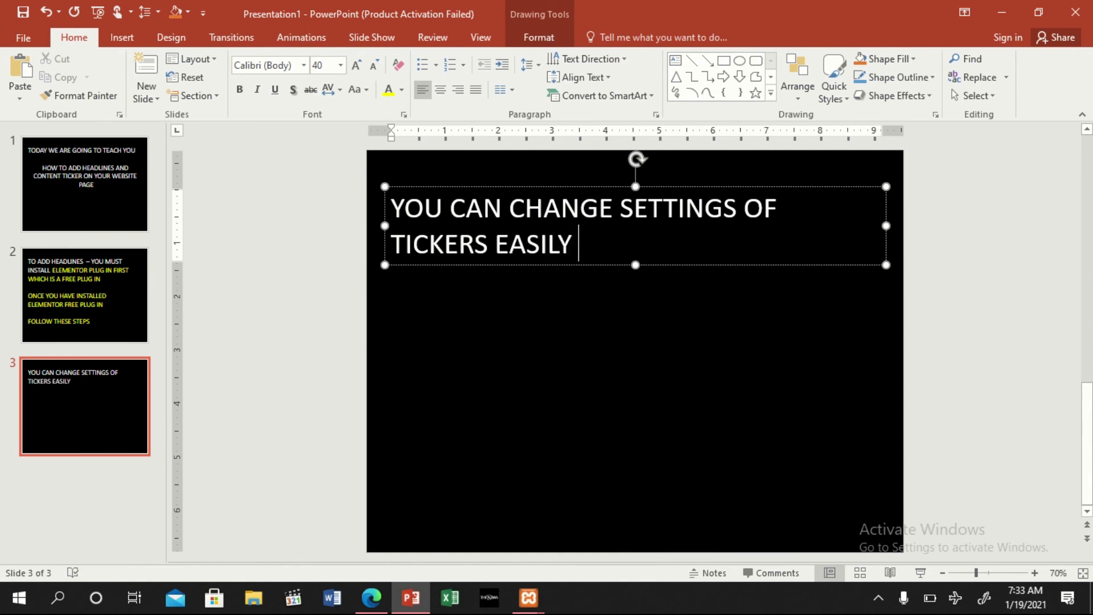